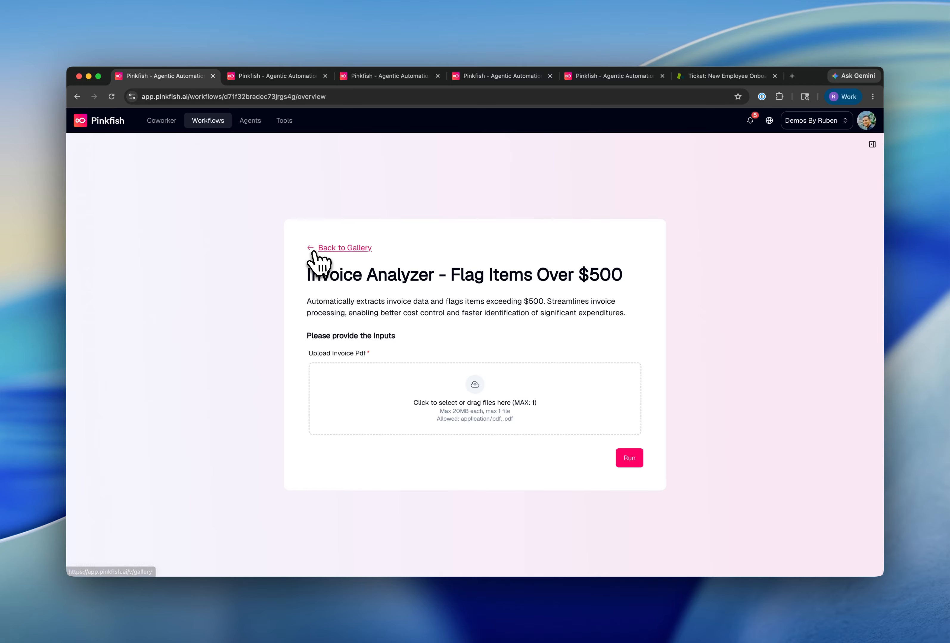
Return to the gallery, open the Weekly GitHub Dev Progress app and review its dashboard down to the recent pull requests.
left_click(322, 247)
left_click(602, 361)
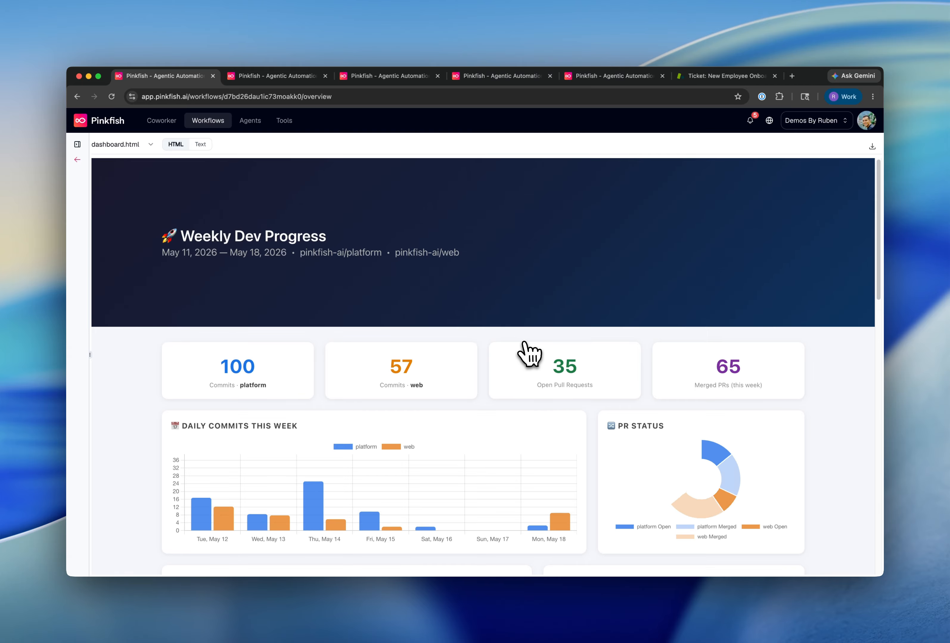
scroll(538, 449, "down", 3)
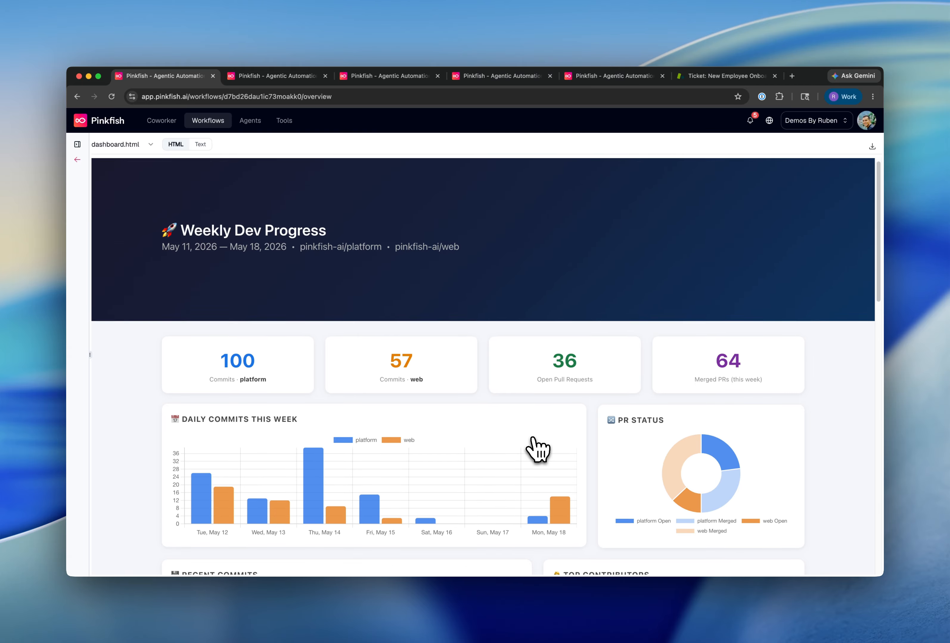
scroll(538, 450, "down", 5)
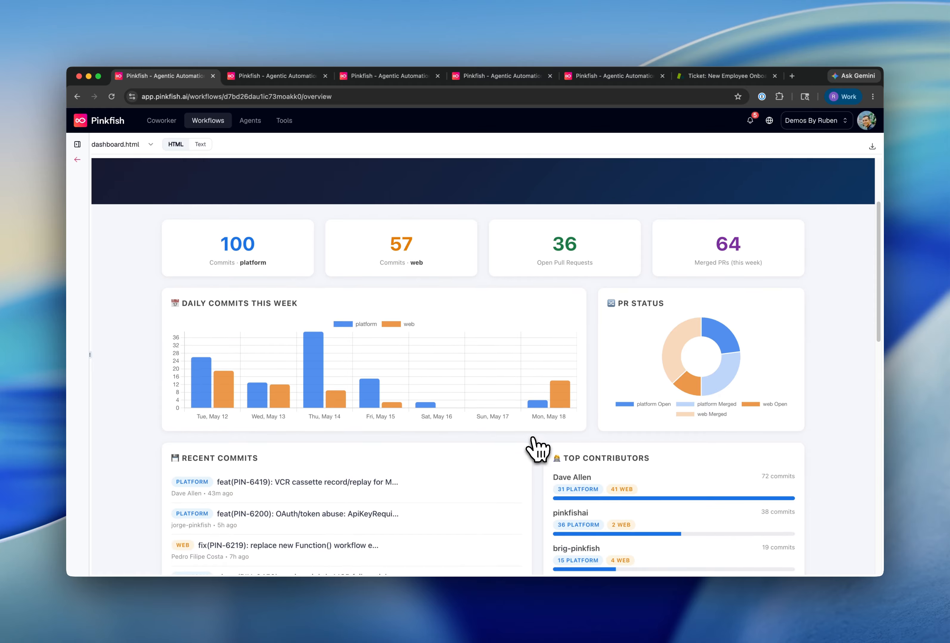
scroll(538, 449, "down", 10)
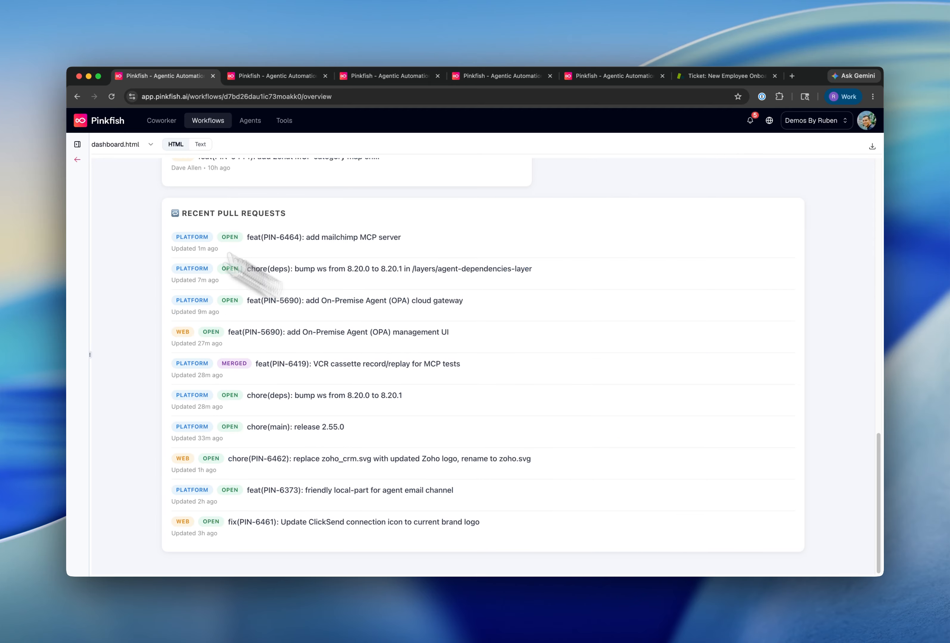
Go back to the Coworker home page and bring up the interface templates of the open New Workflow.
left_click(162, 120)
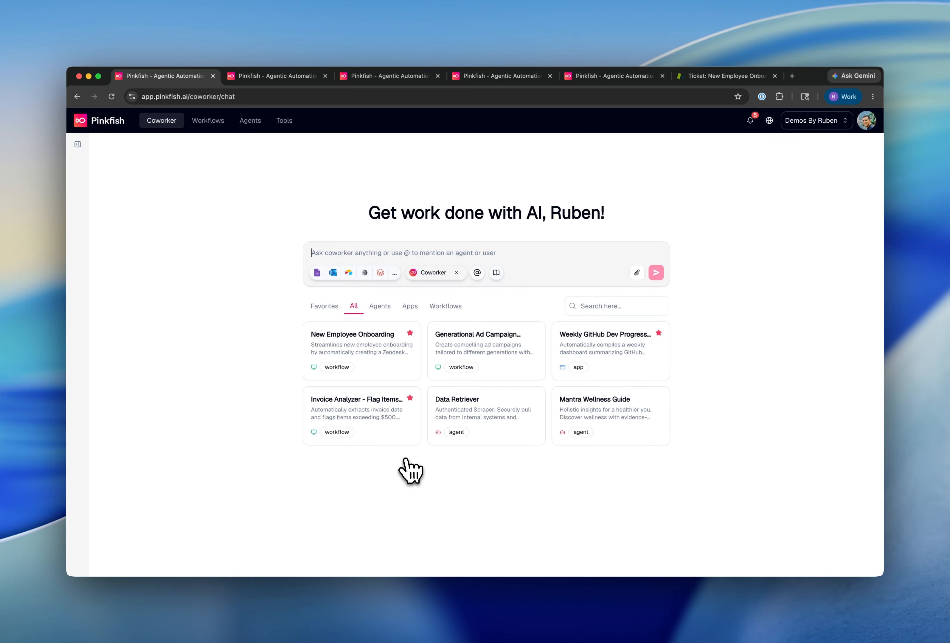
left_click(599, 77)
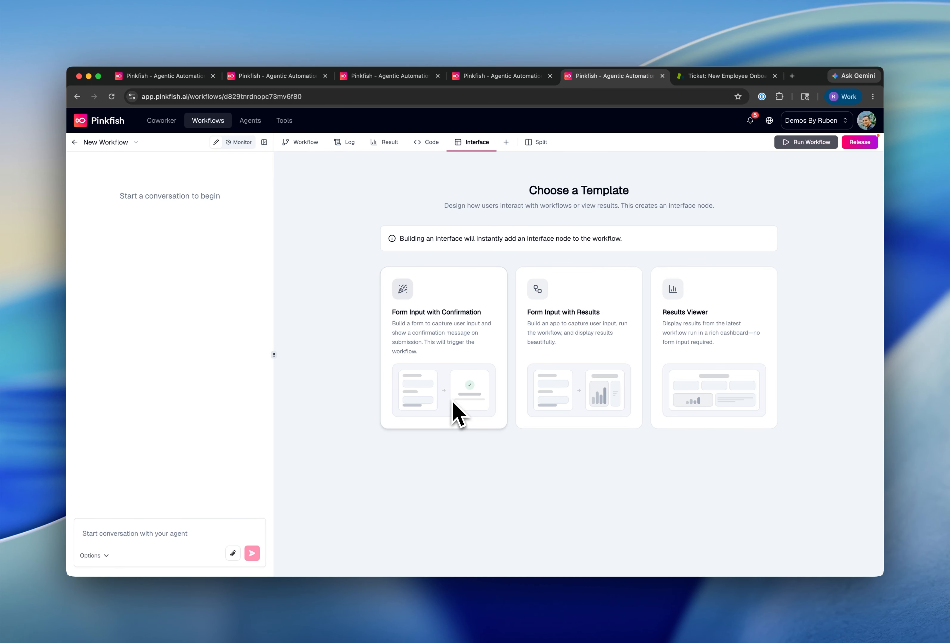
Review the New Employee Onboarding workflow's node diagram, its input form and its confirmation page.
left_click(279, 77)
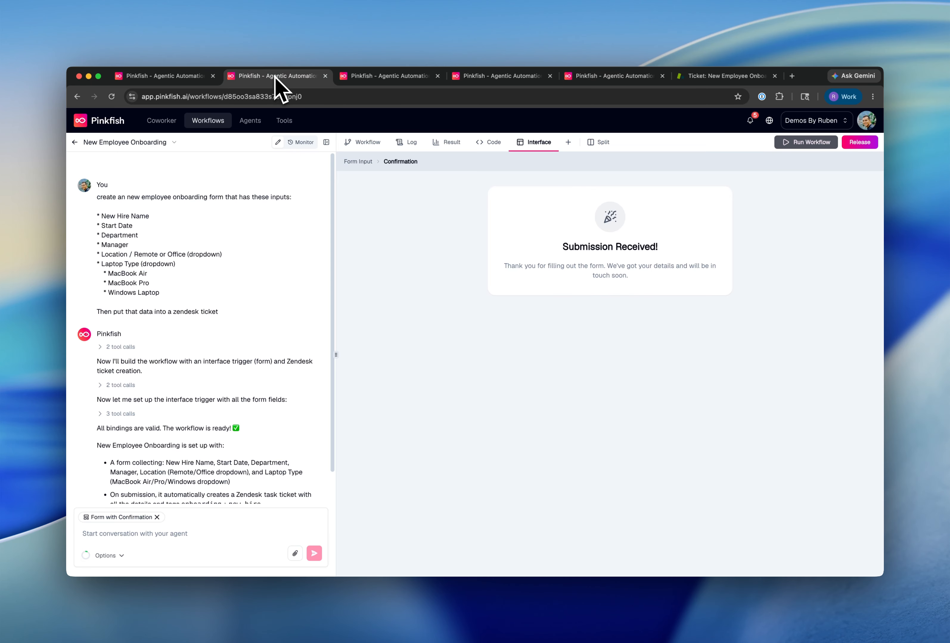
left_click(361, 142)
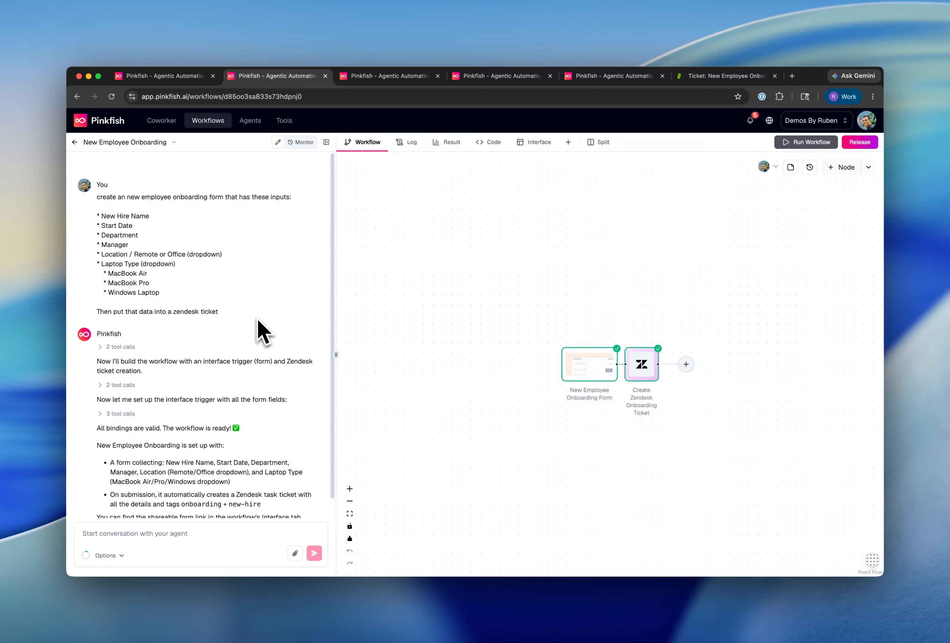
left_click(533, 143)
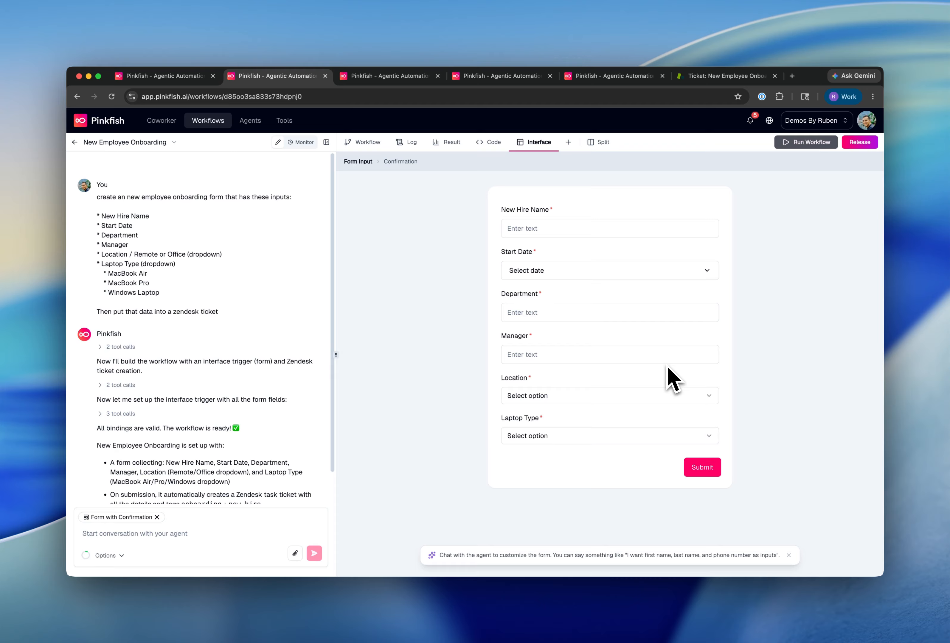
left_click(401, 163)
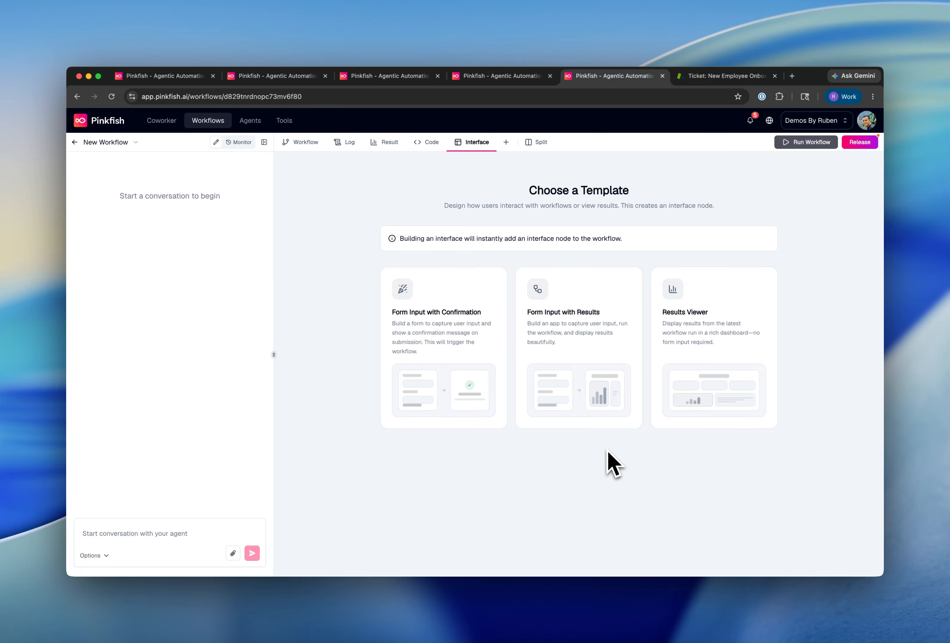
View the Invoice Analyzer workflow's node diagram and preview the run form of its Upload Invoice PDF node.
left_click(376, 78)
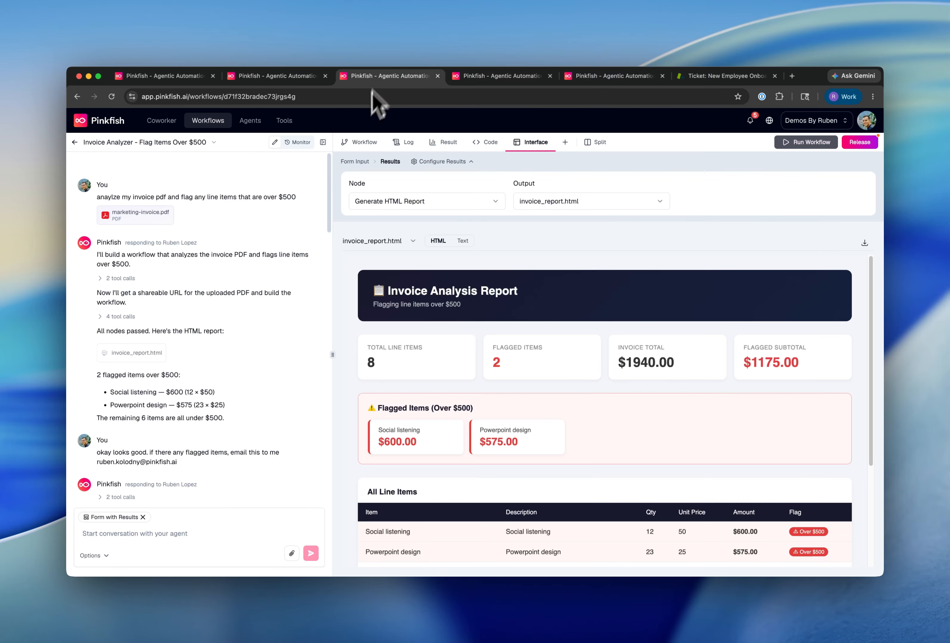
left_click(357, 147)
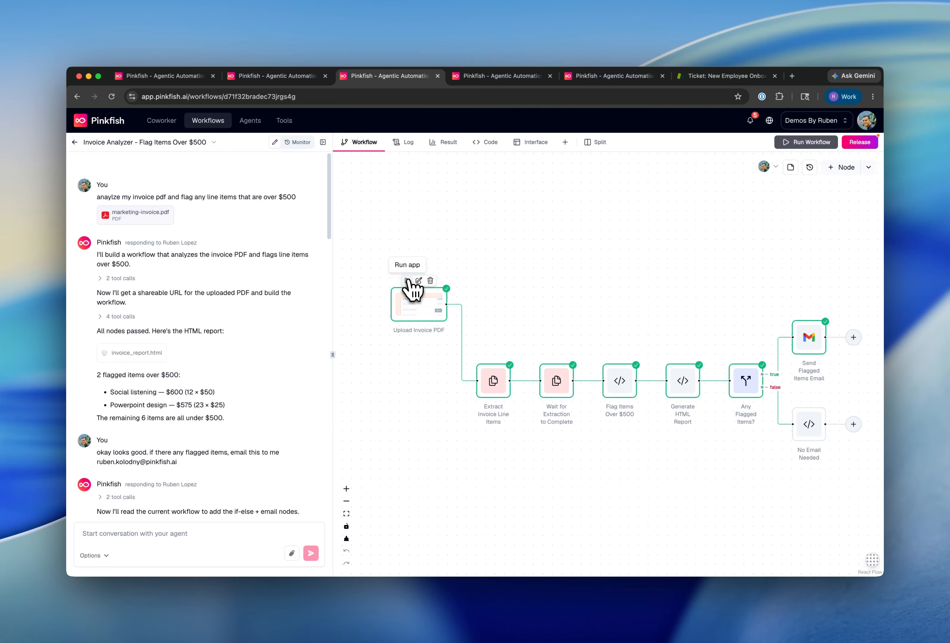
left_click(408, 280)
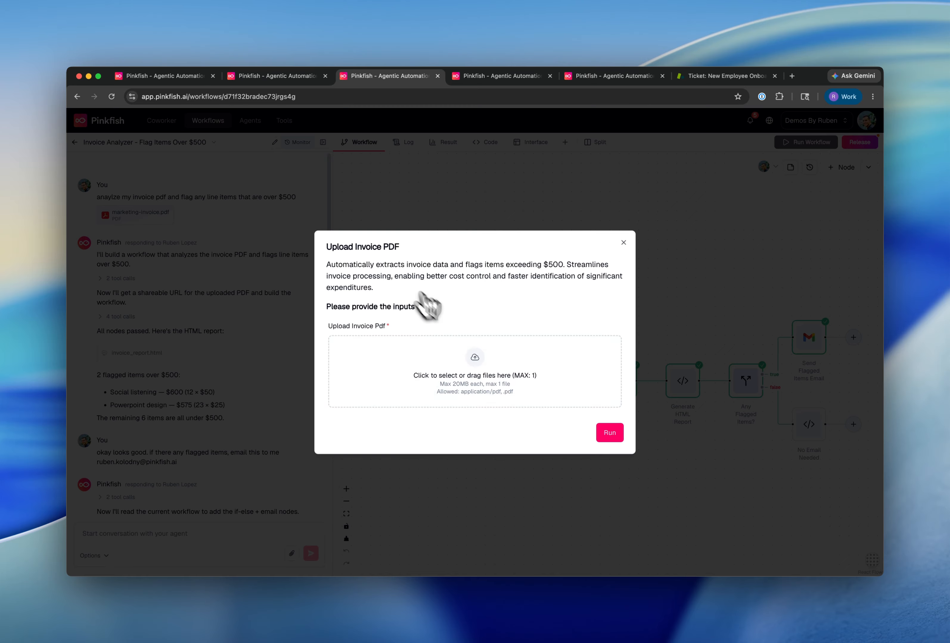
left_click(623, 243)
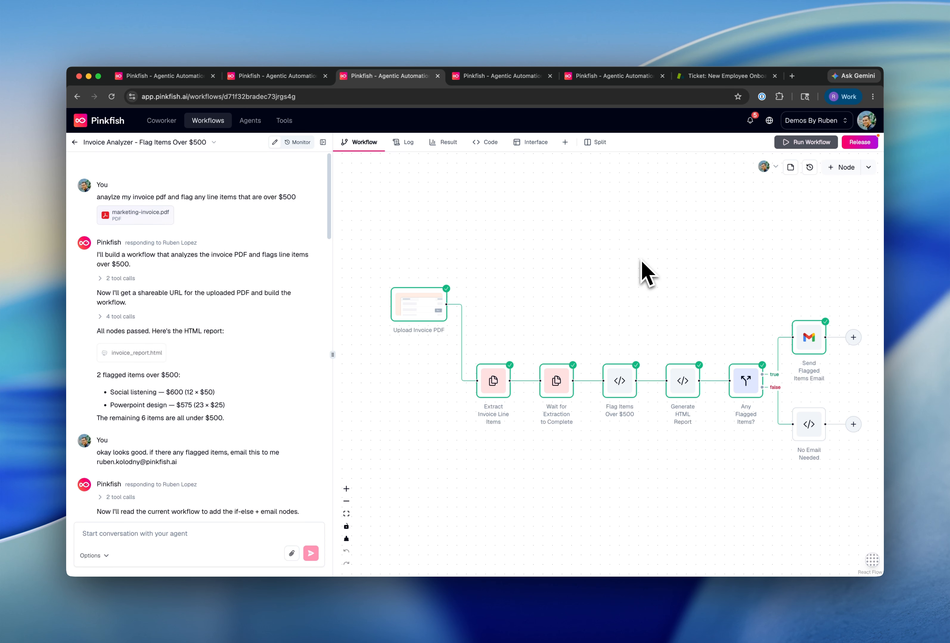
Examine the Invoice Analyzer interface: its upload form, its results report, and the node and output choices for the results.
left_click(529, 143)
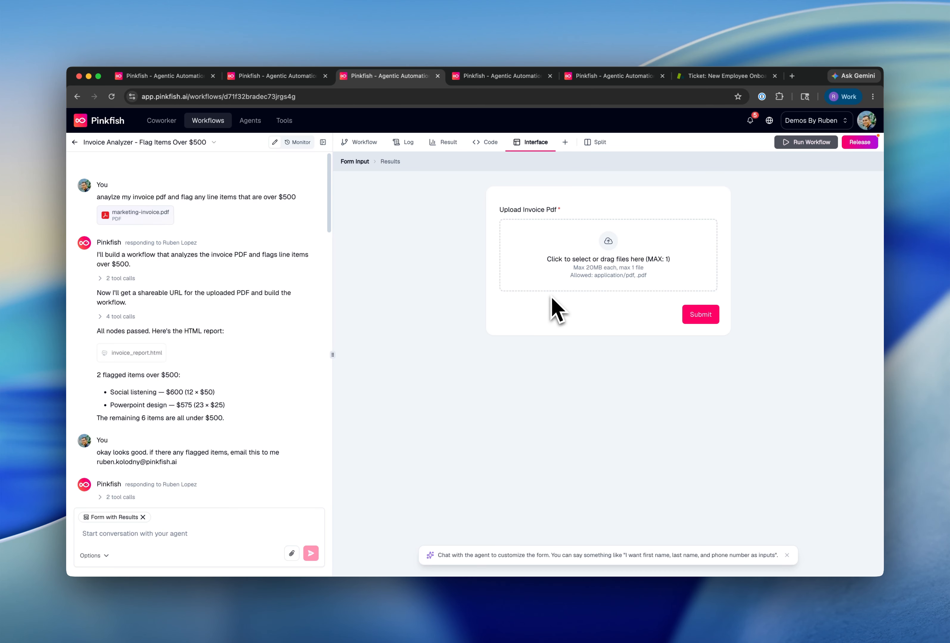
left_click(388, 161)
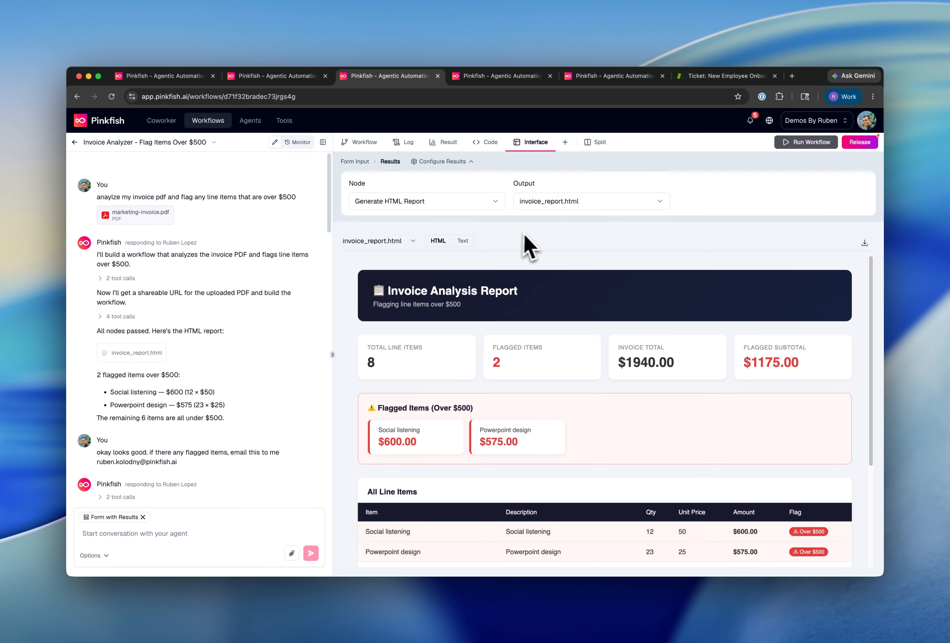
left_click(472, 201)
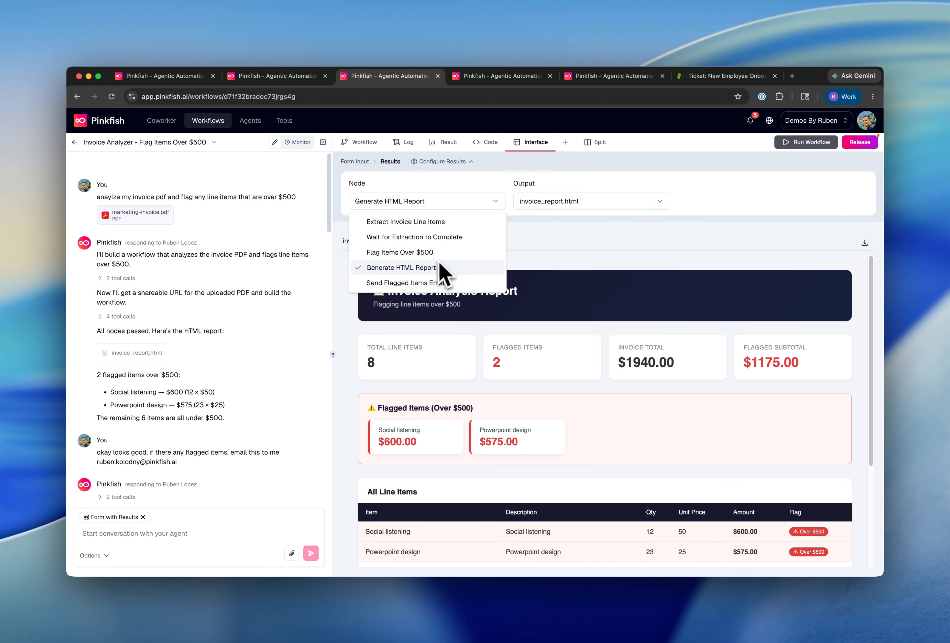
left_click(577, 205)
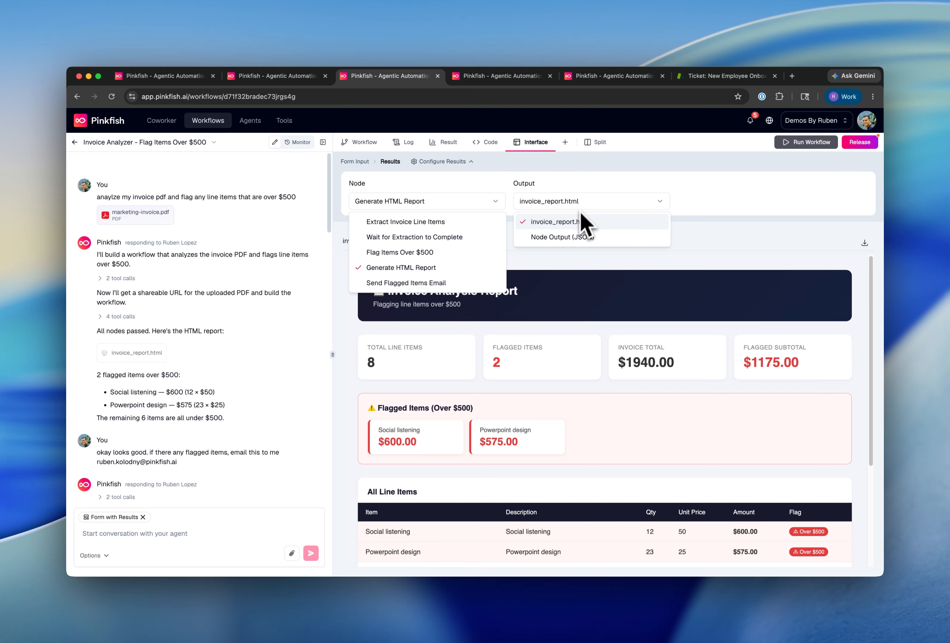
left_click(720, 222)
left_click(496, 206)
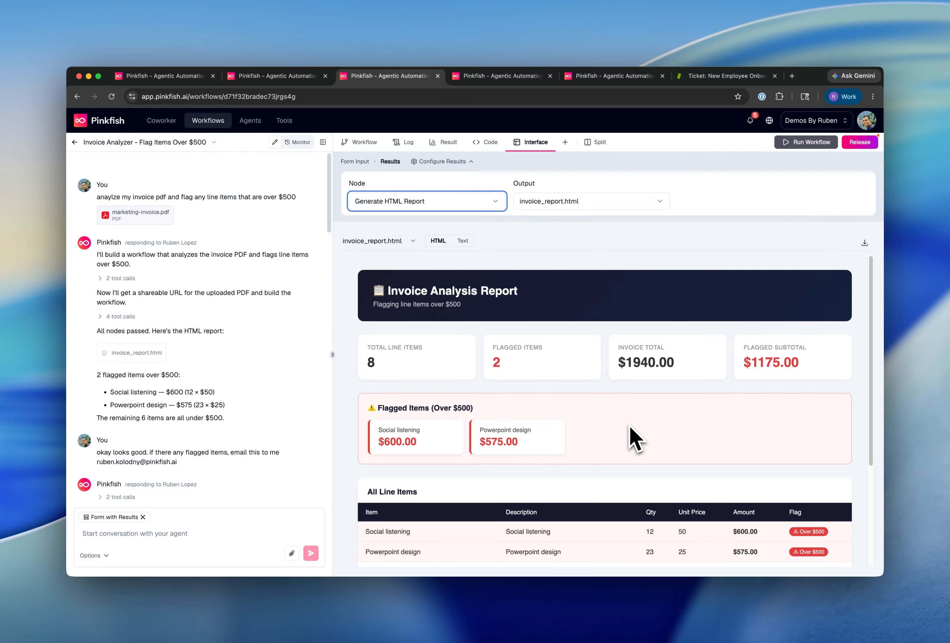
scroll(630, 439, "down", 3)
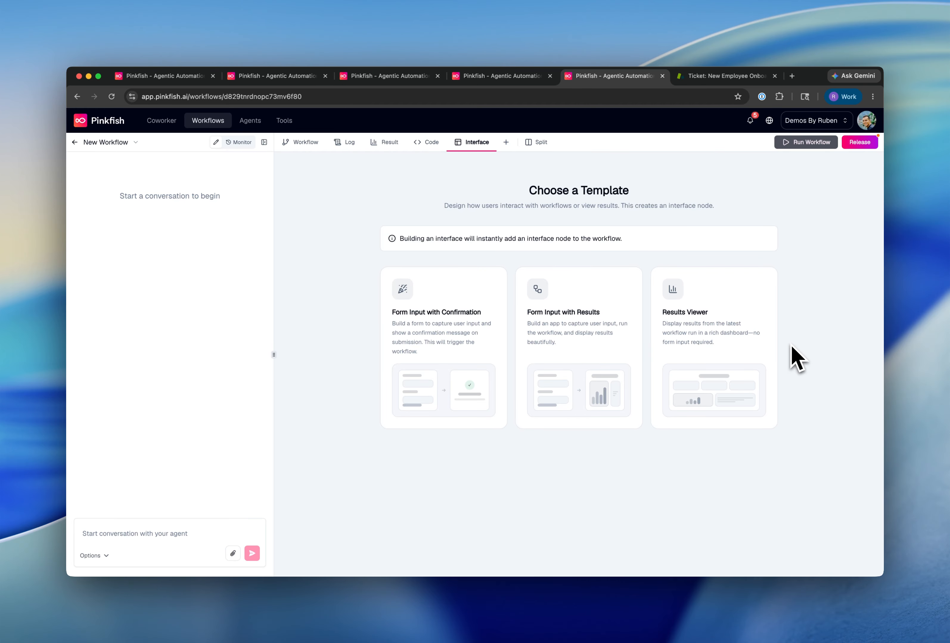
Review the Weekly GitHub Dev Progress Dashboard workflow's node diagram and the Build Dashboard output of its run.
left_click(470, 77)
left_click(330, 143)
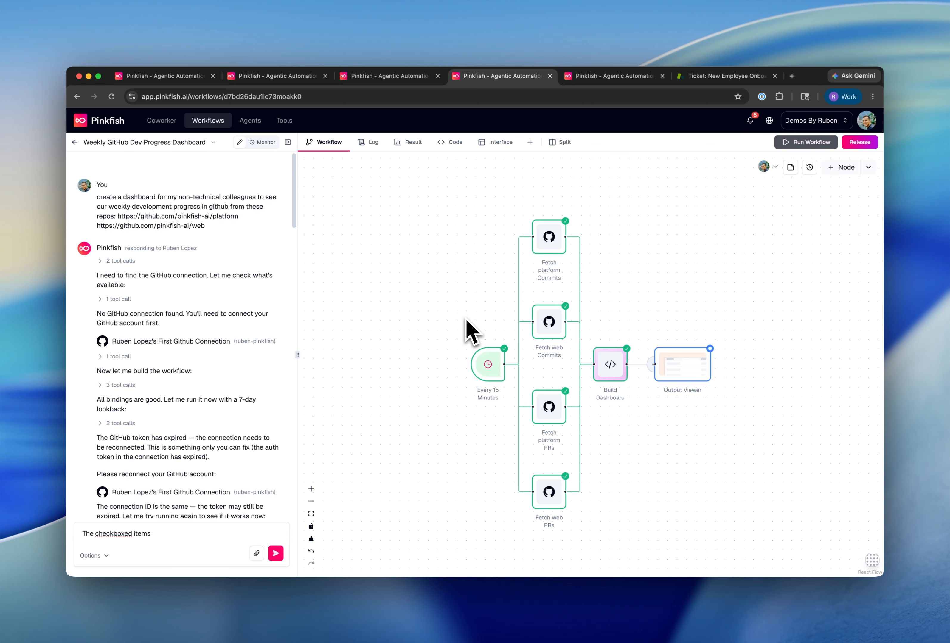
left_click(412, 143)
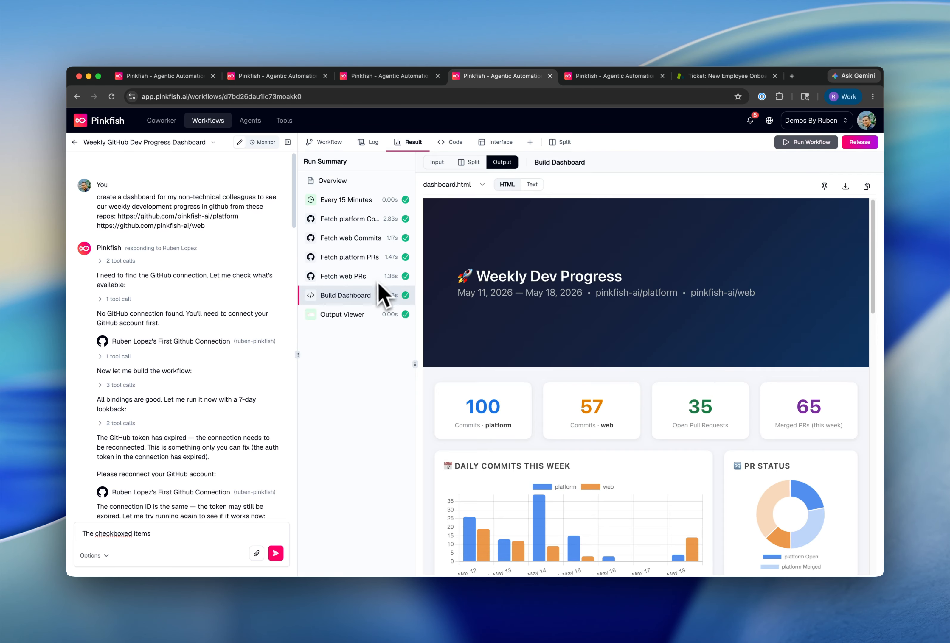
scroll(632, 488, "down", 3)
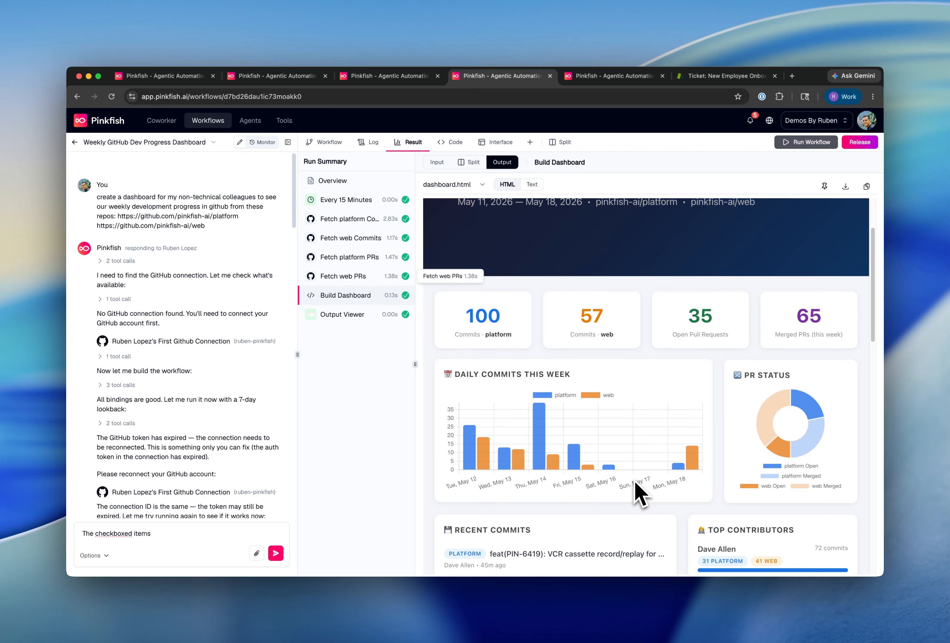
scroll(638, 494, "down", 5)
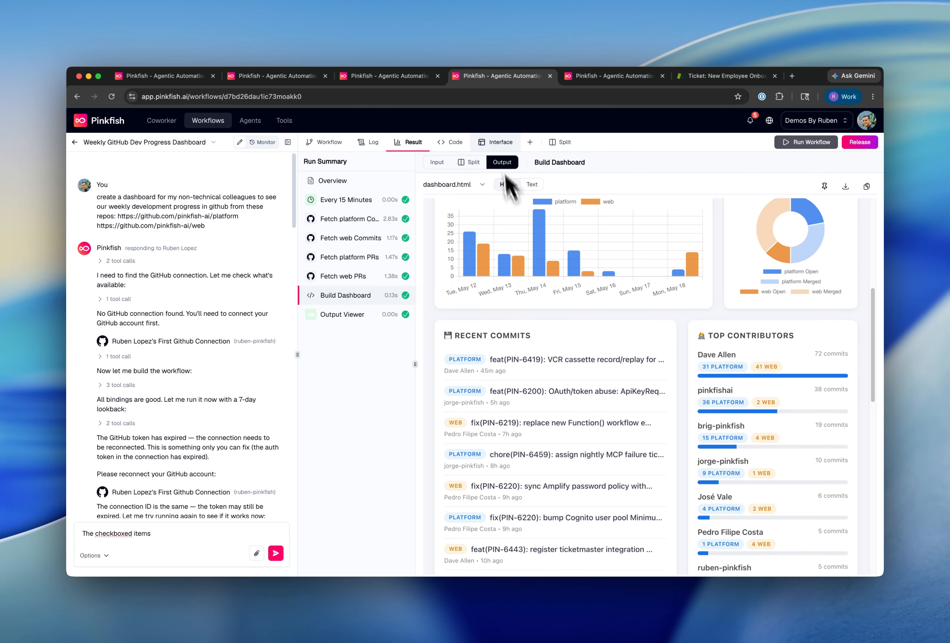
Inspect the node and output choices that feed the Weekly GitHub Dev Progress Dashboard's results interface.
left_click(499, 144)
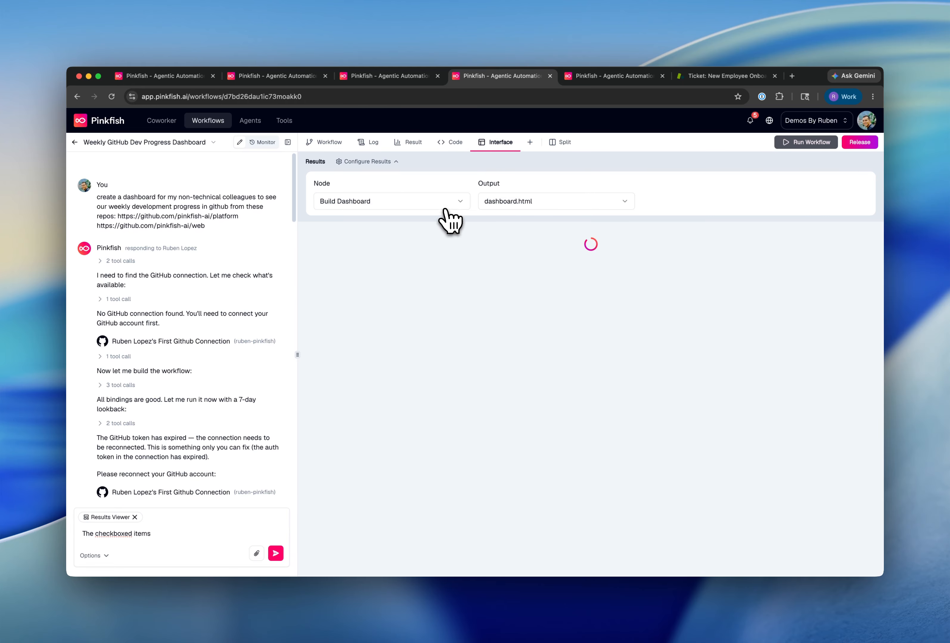
left_click(458, 207)
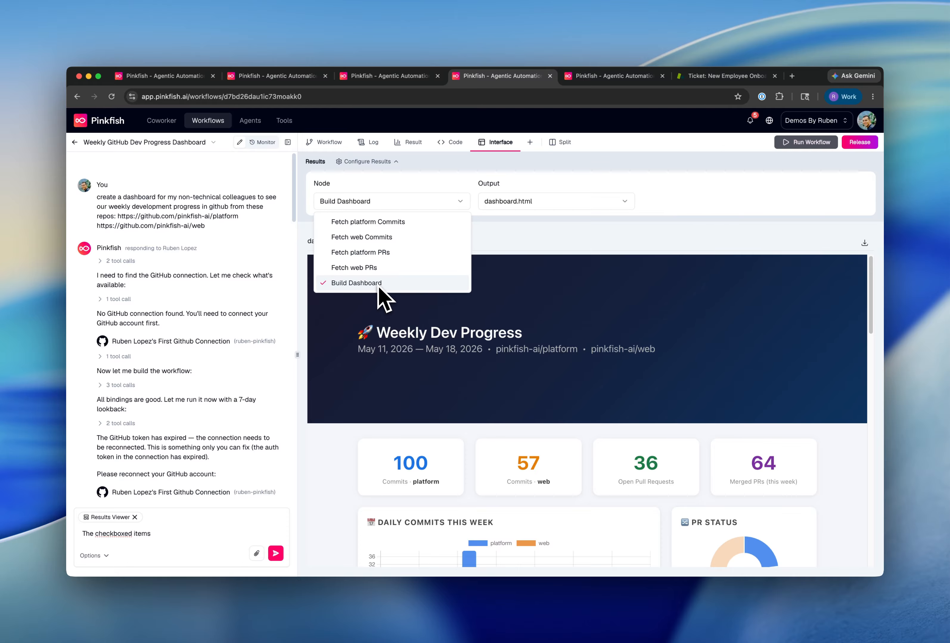
left_click(564, 205)
left_click(674, 229)
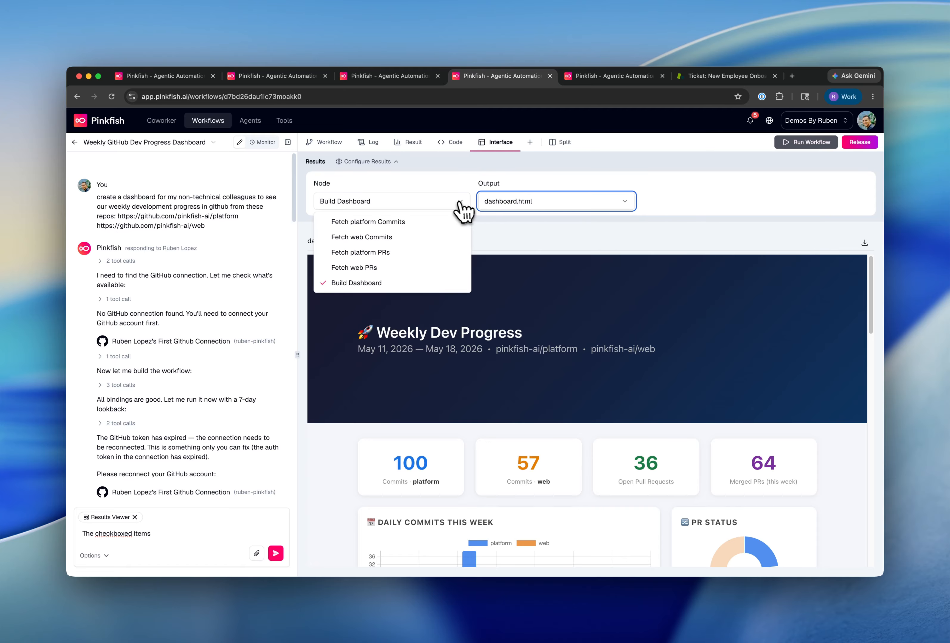
left_click(462, 208)
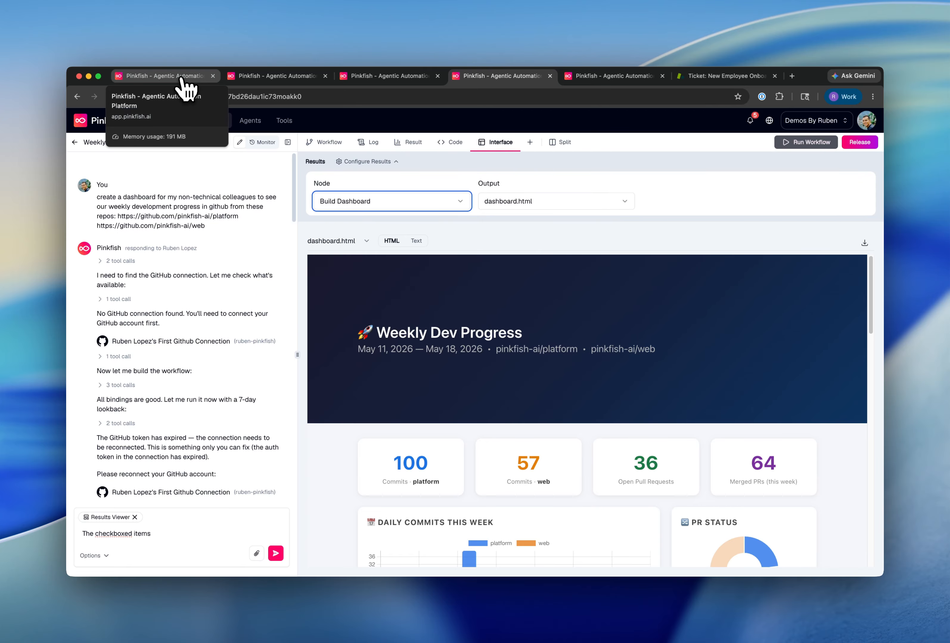
Check the release options and the organization-wide sharing permissions of the Weekly GitHub Dev Progress Dashboard without changing them.
left_click(860, 142)
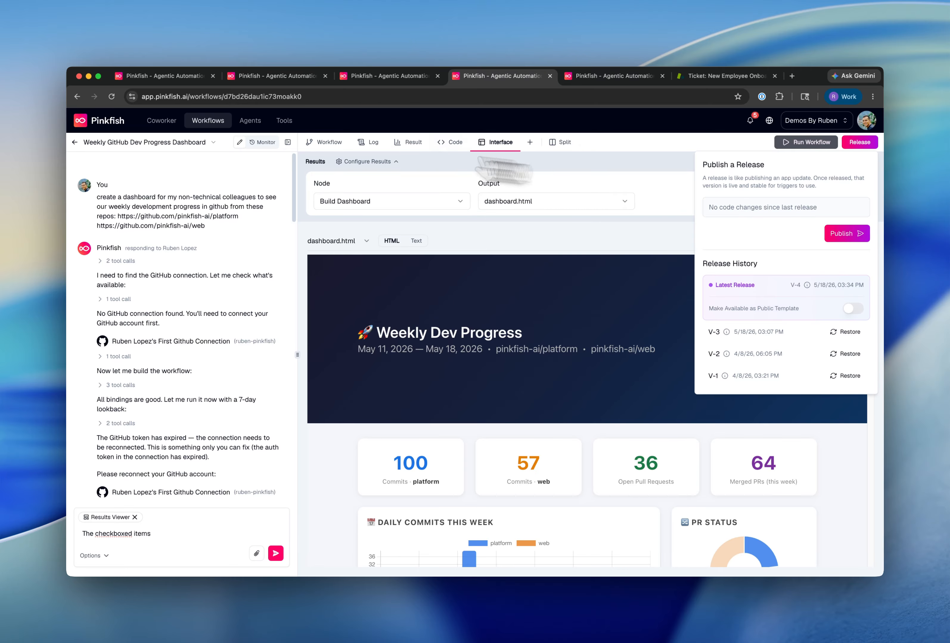
left_click(220, 144)
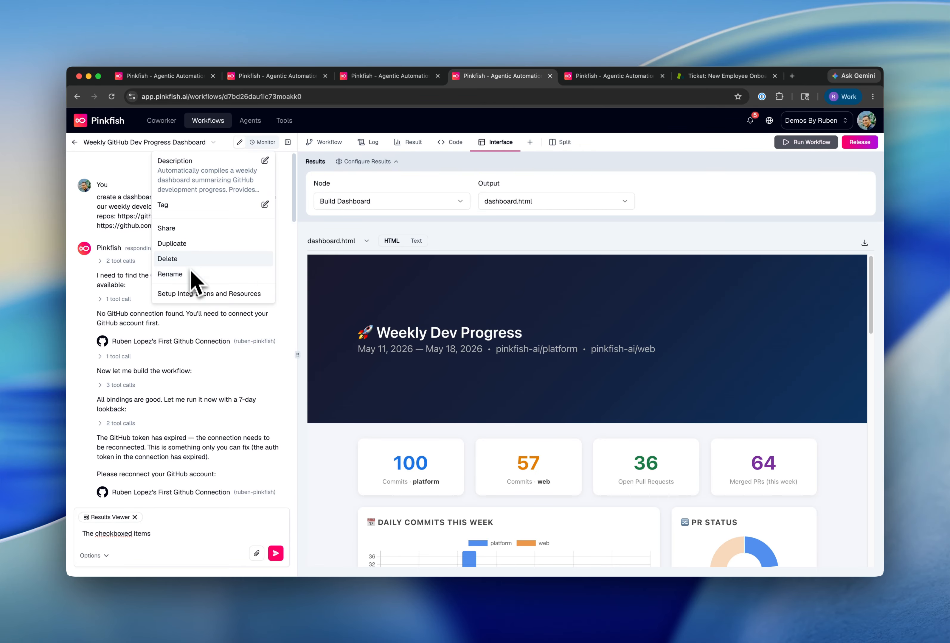
left_click(166, 229)
left_click(619, 428)
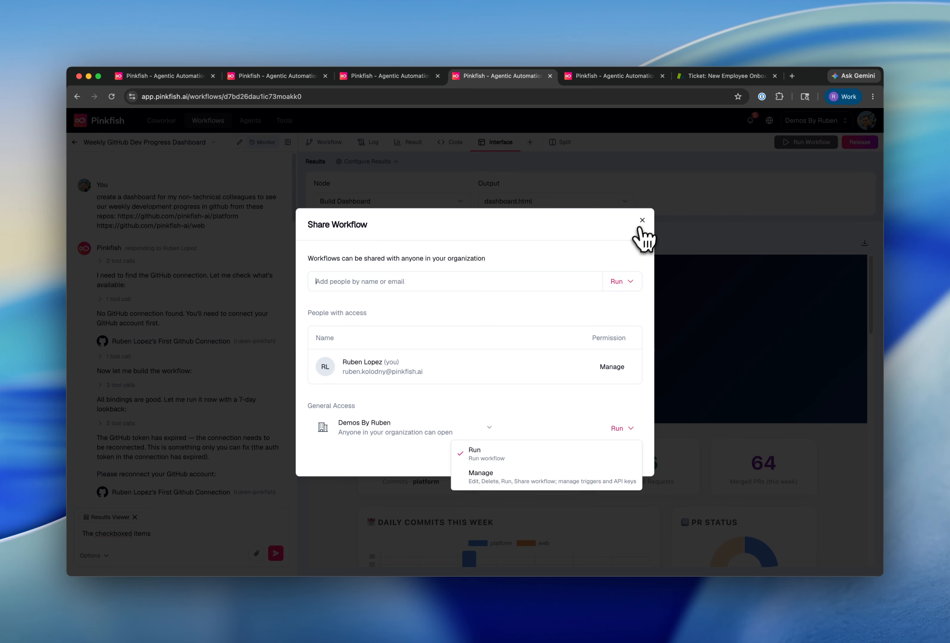
left_click(642, 220)
Open the Invoice Analyzer - Flag Items Over $500 app from the Coworker gallery and run it with marketing-invoice.pdf from the Desktop.
left_click(188, 76)
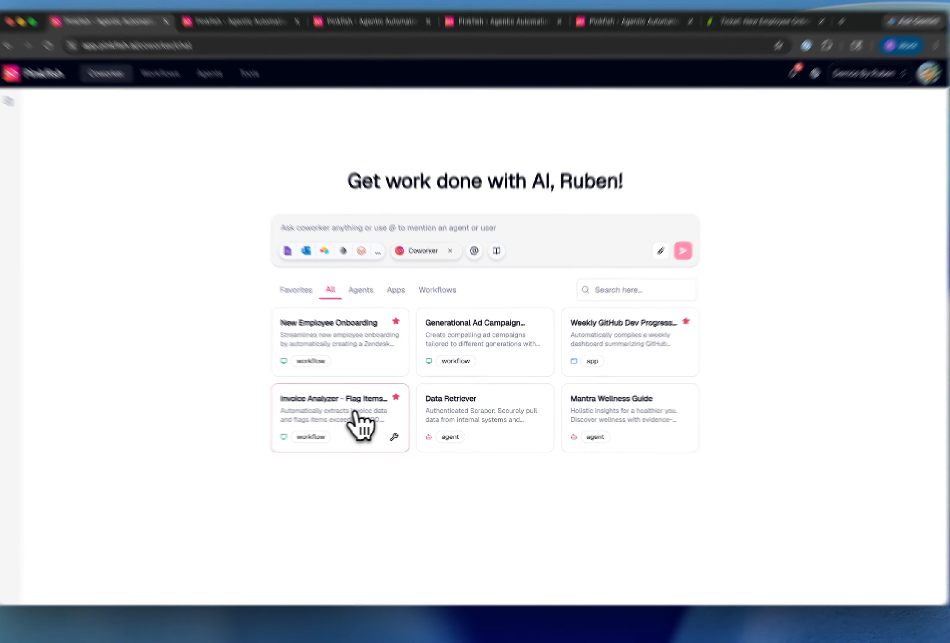
left_click(361, 414)
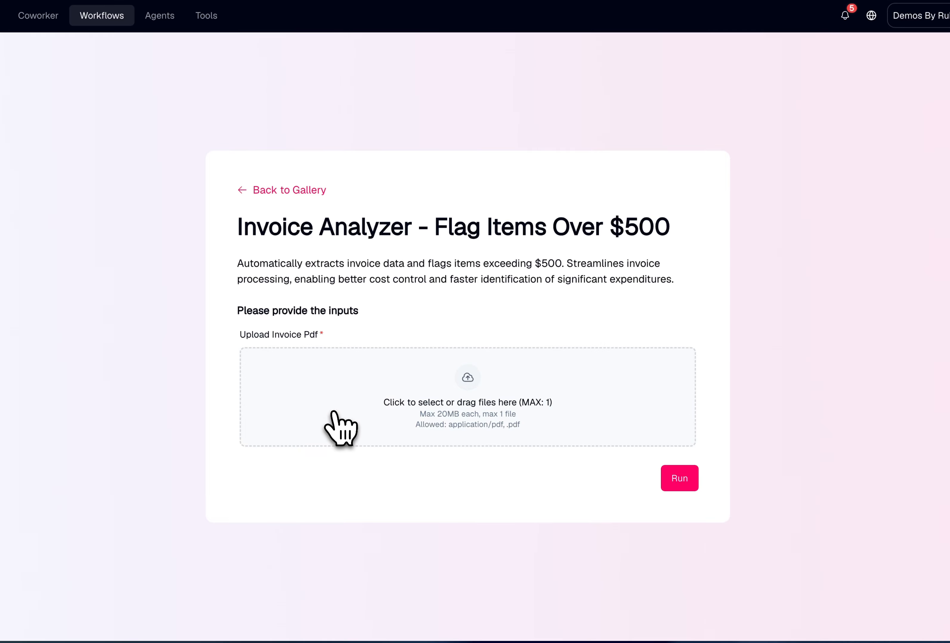
left_click(468, 386)
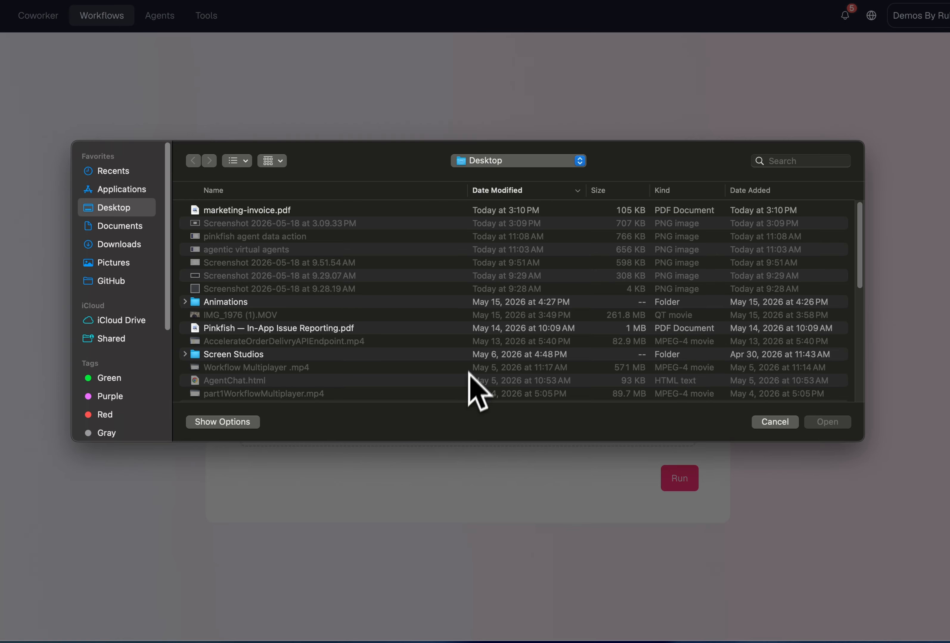
double_click(294, 212)
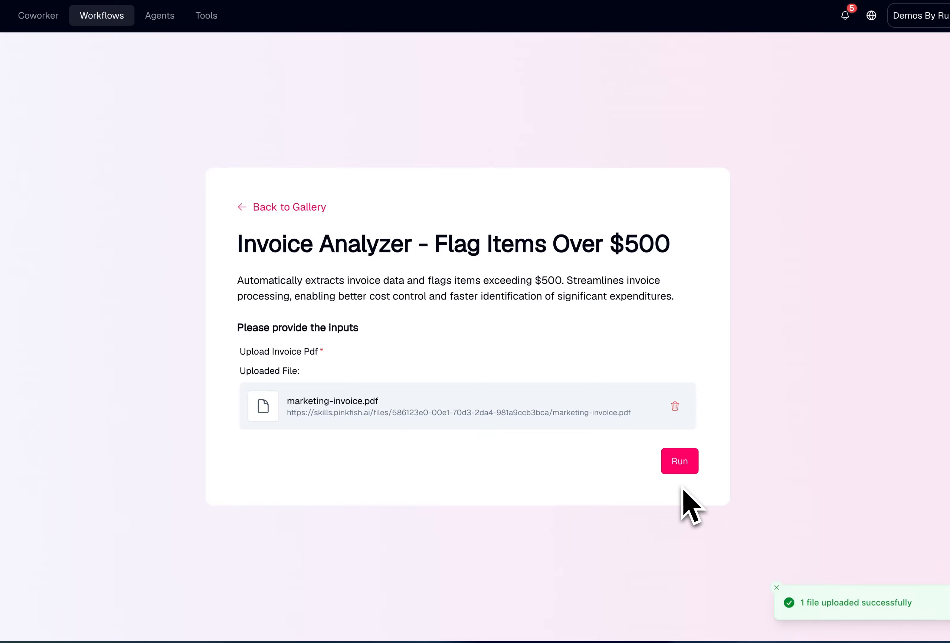
left_click(679, 463)
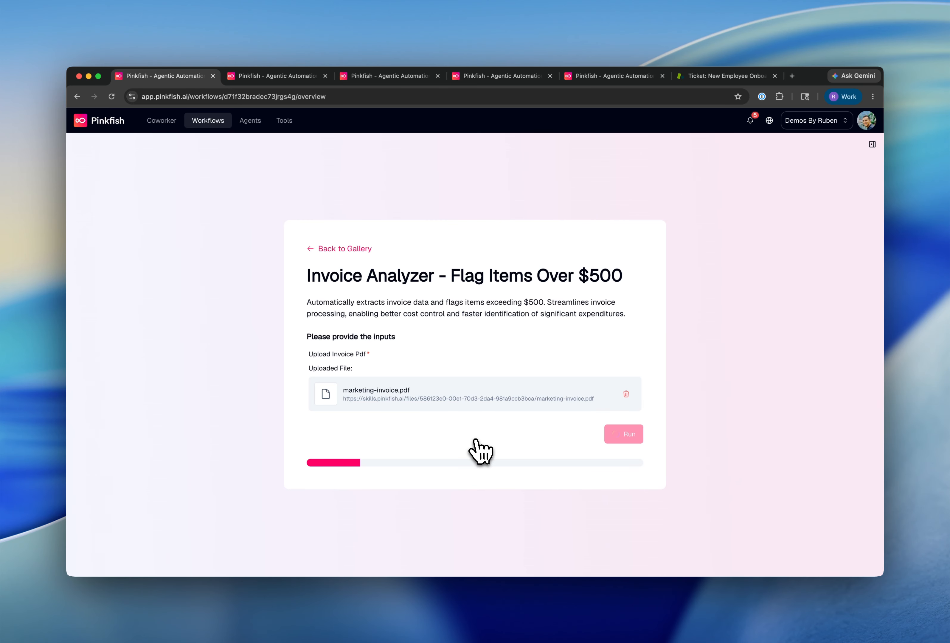
Look over the Invoice Analyzer's node diagram while the app runs, and return to its Invoice Analysis Report.
left_click(392, 76)
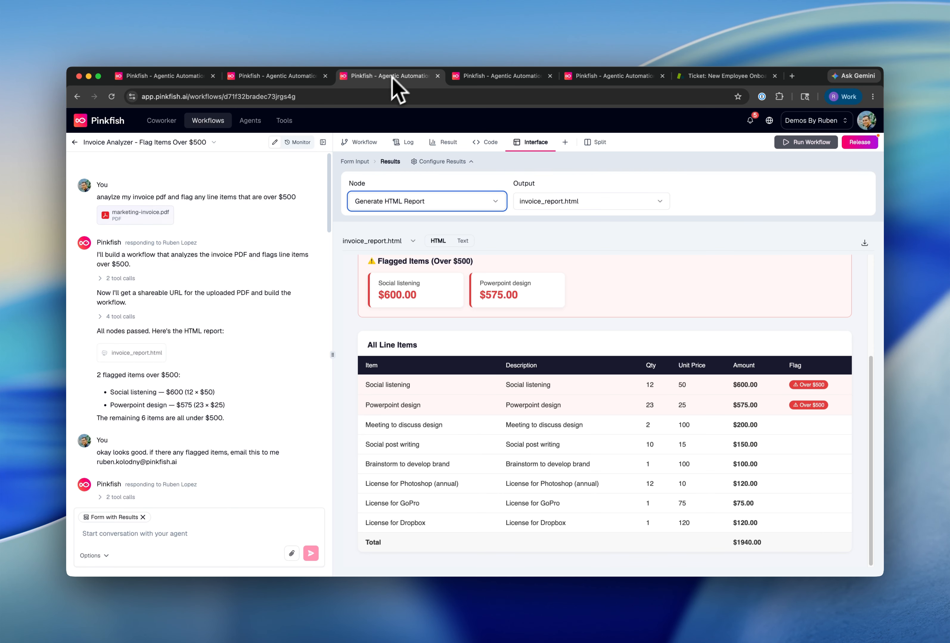
left_click(359, 143)
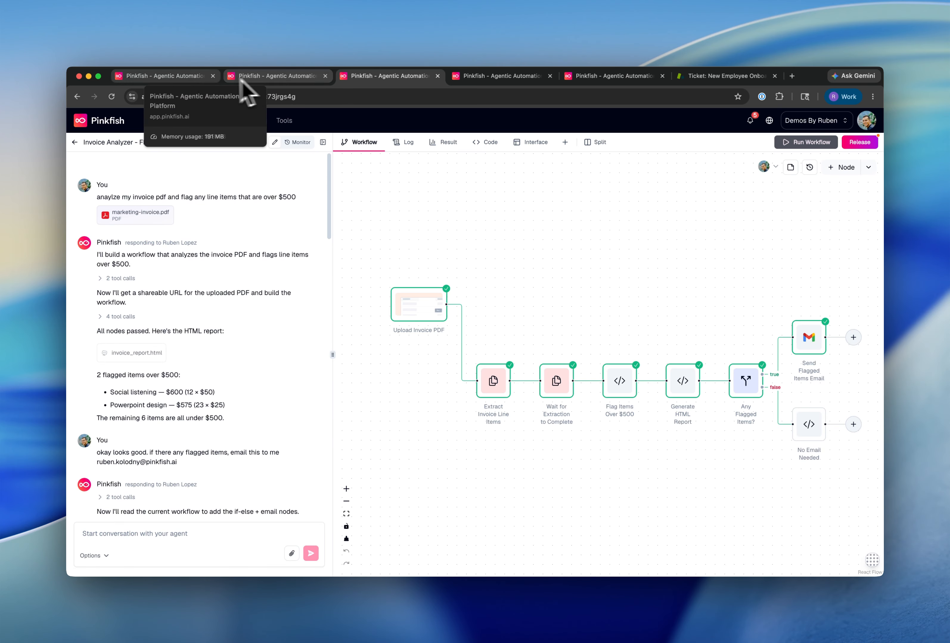
left_click(181, 78)
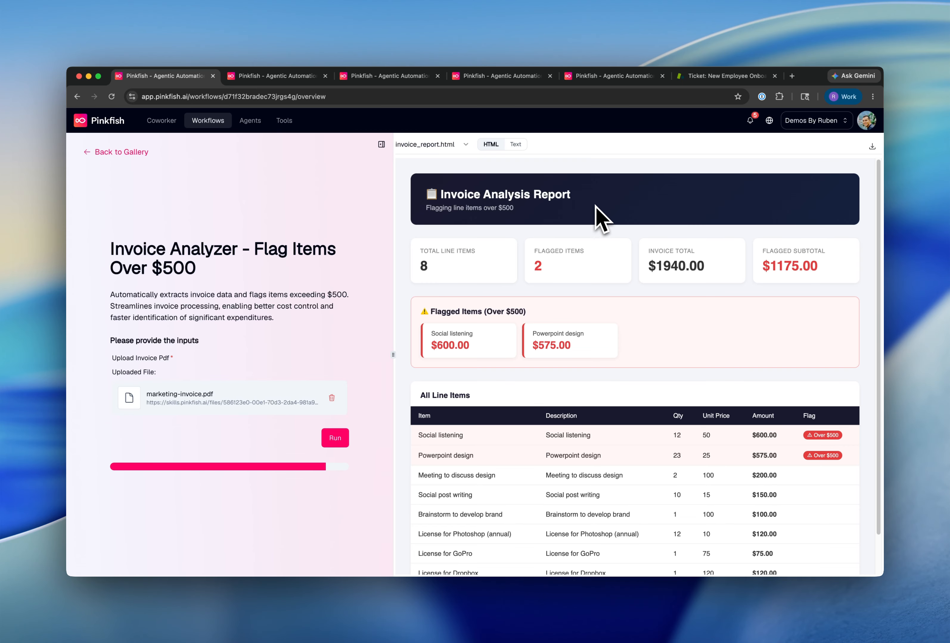